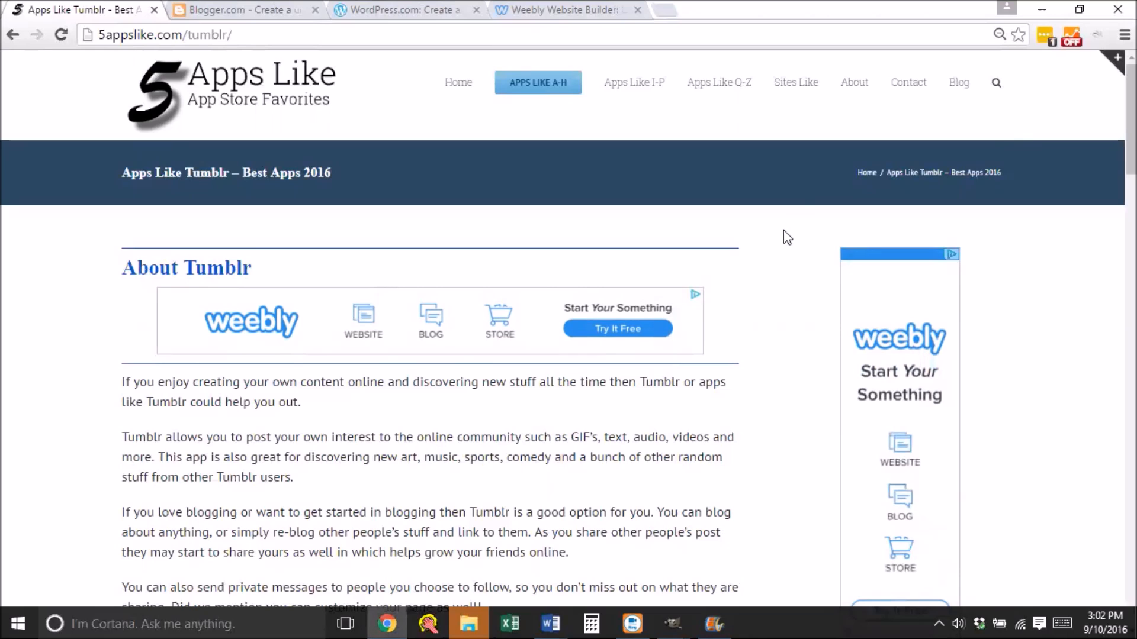
scroll(787, 237, "down", 3)
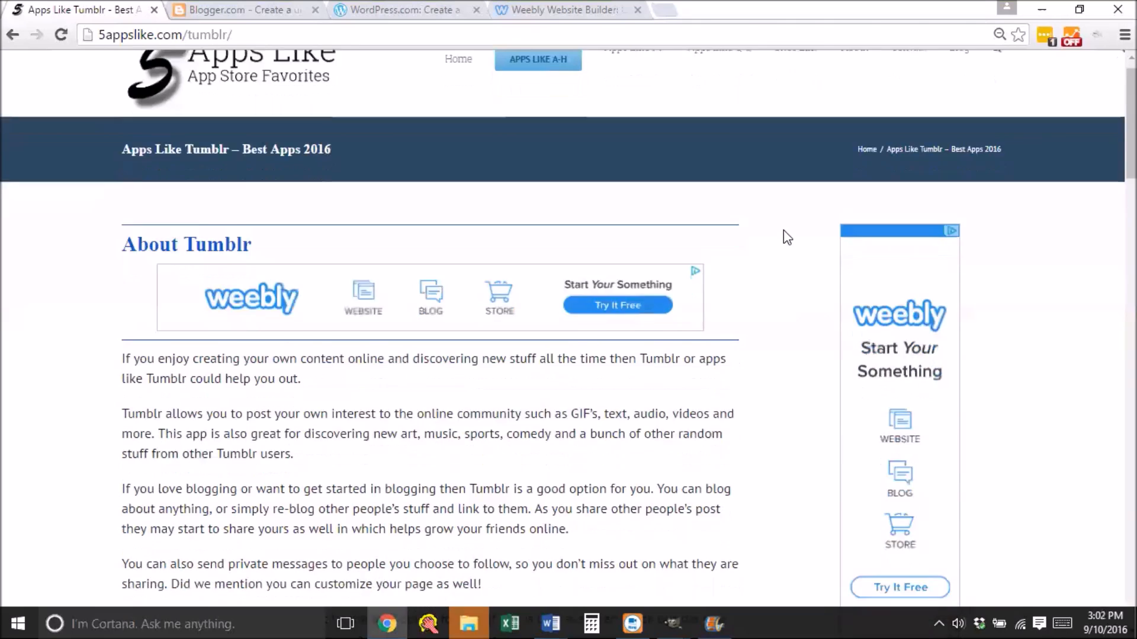
scroll(786, 237, "down", 3)
scroll(786, 237, "down", 4)
scroll(786, 238, "down", 3)
scroll(786, 237, "up", 3)
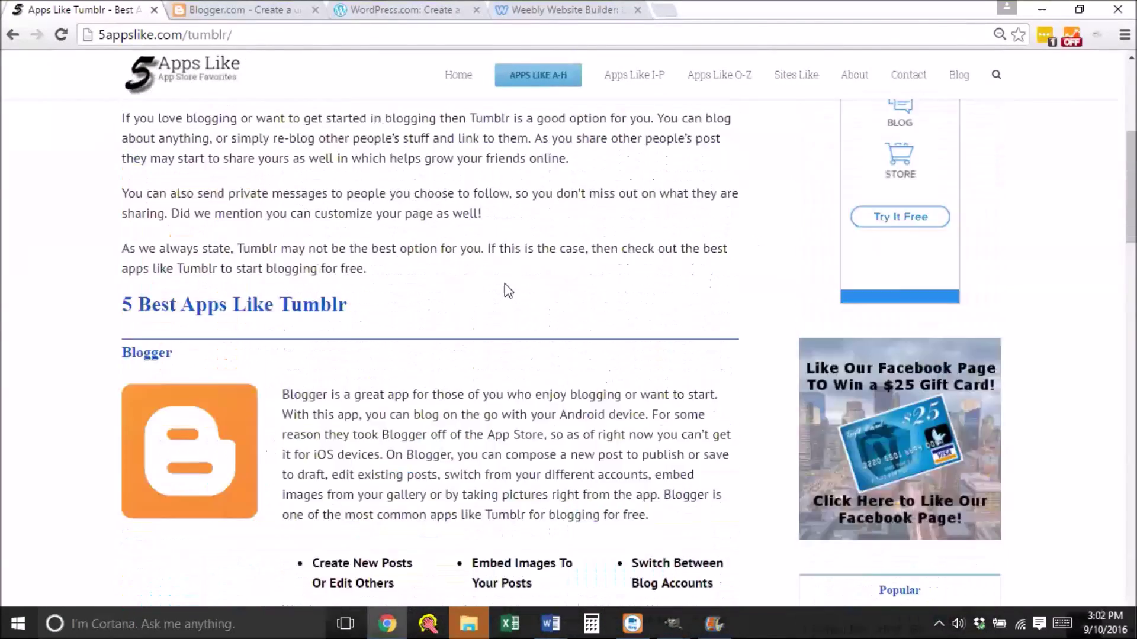
scroll(533, 302, "up", 2)
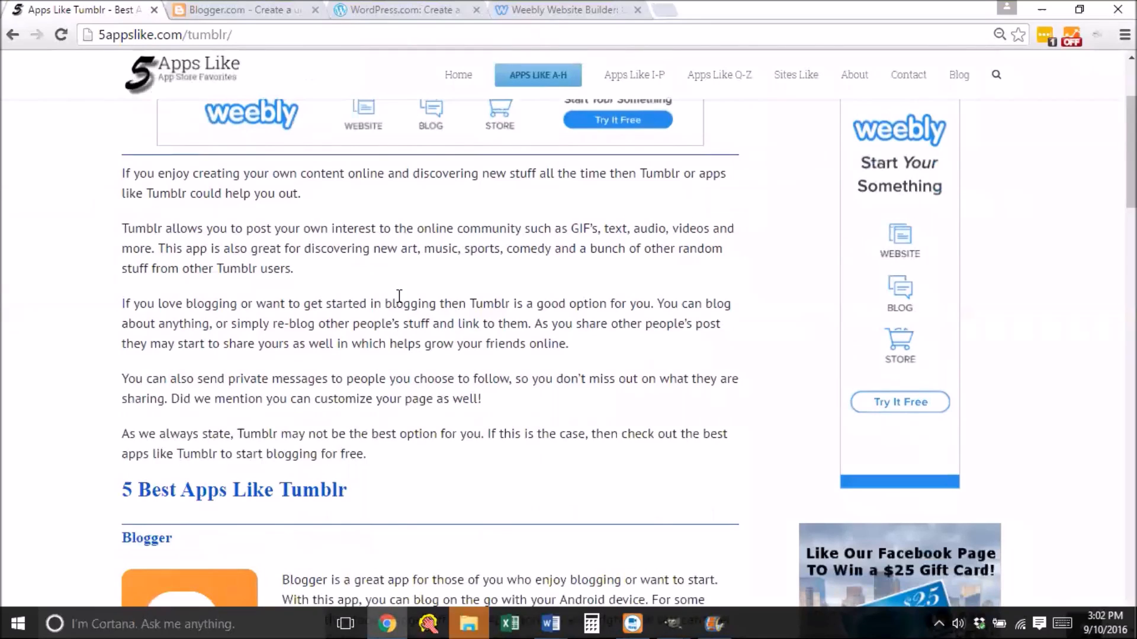
scroll(398, 297, "down", 6)
scroll(399, 296, "down", 4)
scroll(398, 297, "down", 4)
scroll(391, 267, "down", 2)
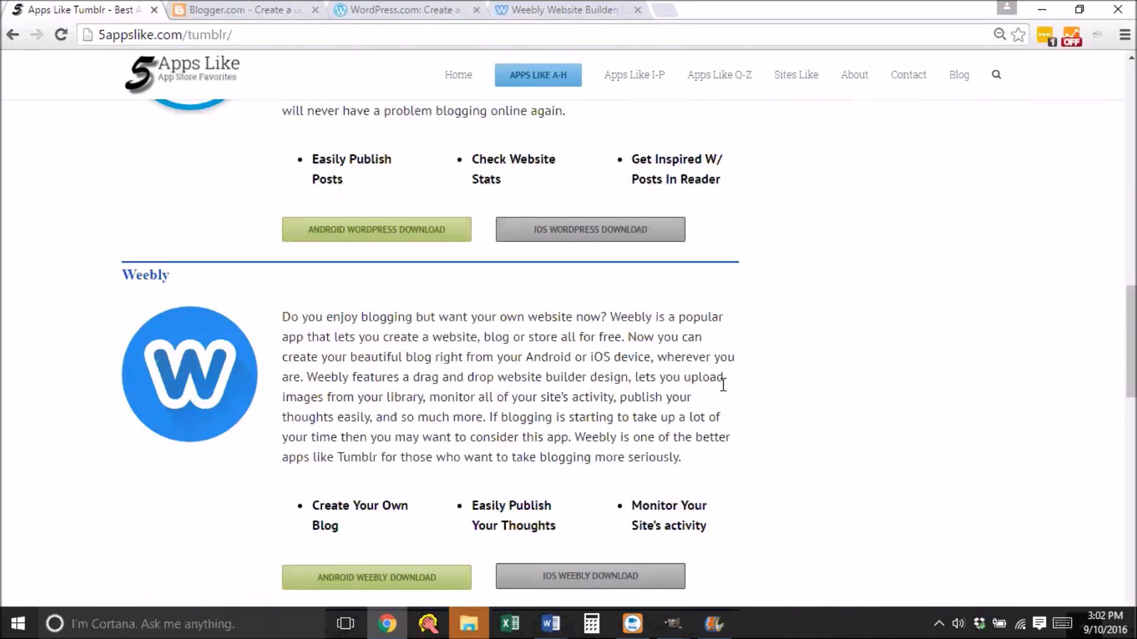
scroll(723, 385, "up", 8)
scroll(724, 384, "up", 8)
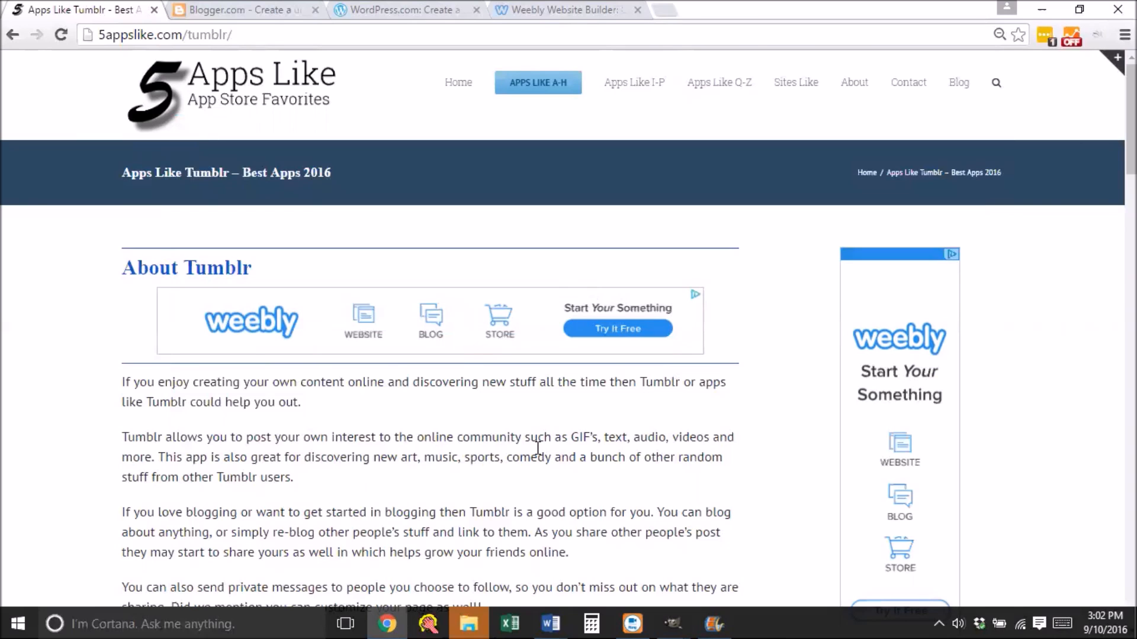
- View the Blogger home page's feature sections, then move on to the WordPress.com home page
left_click(240, 7)
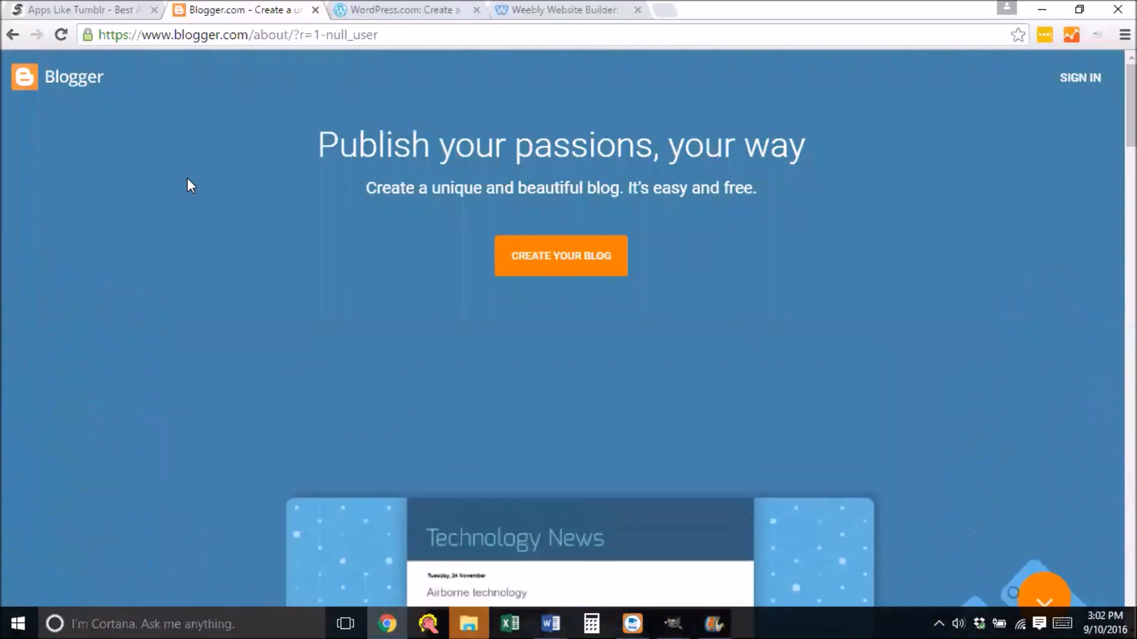
scroll(187, 182, "down", 3)
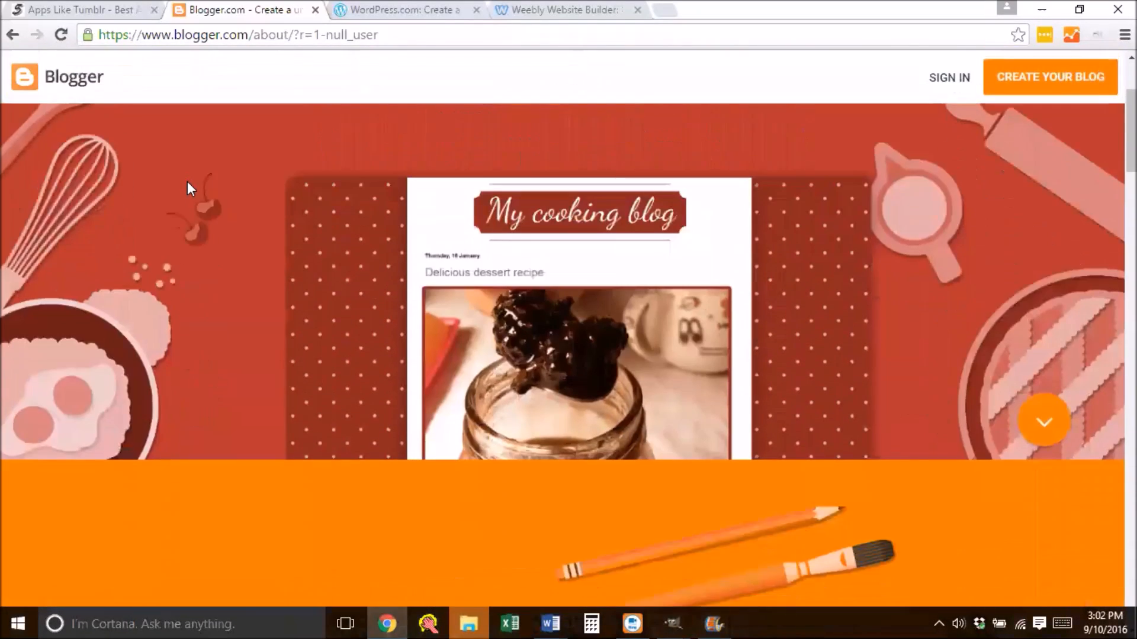
scroll(187, 182, "down", 3)
scroll(188, 181, "down", 2)
scroll(187, 181, "down", 3)
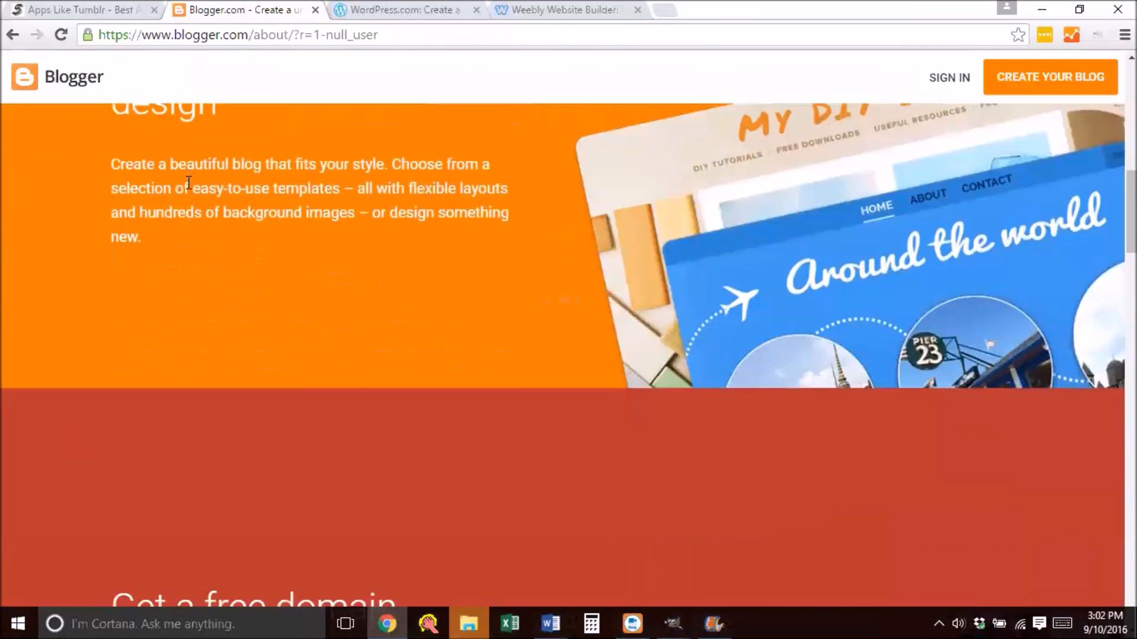
scroll(188, 181, "down", 4)
scroll(188, 193, "down", 2)
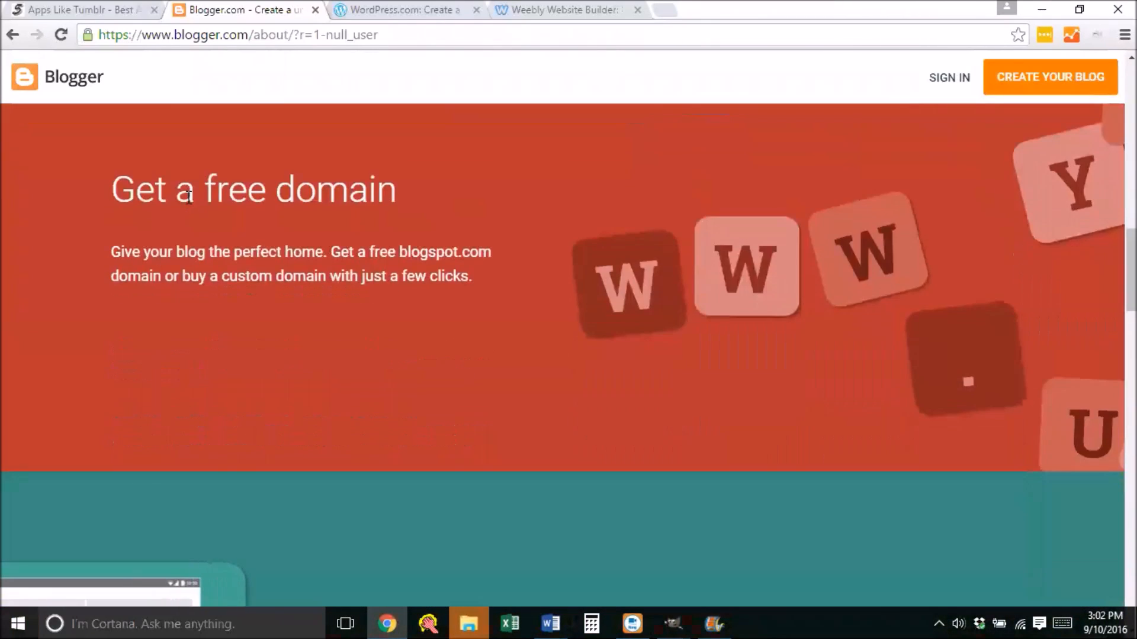
scroll(189, 194, "down", 4)
scroll(189, 195, "down", 3)
scroll(336, 312, "down", 3)
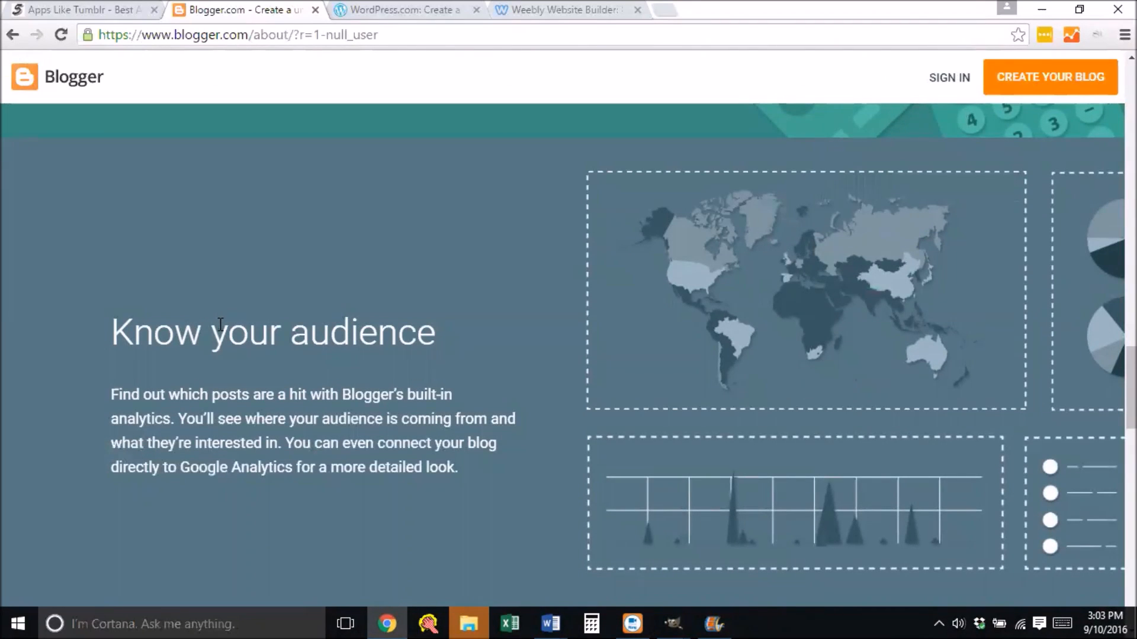
scroll(230, 335, "down", 3)
scroll(230, 334, "down", 3)
scroll(230, 335, "down", 3)
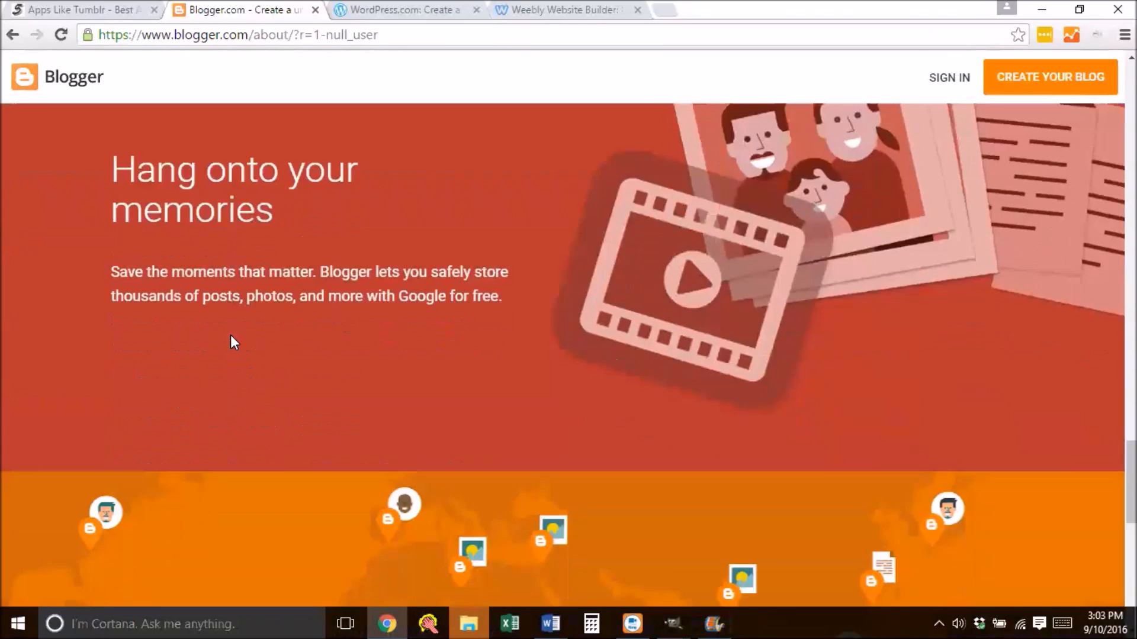
scroll(231, 344, "down", 3)
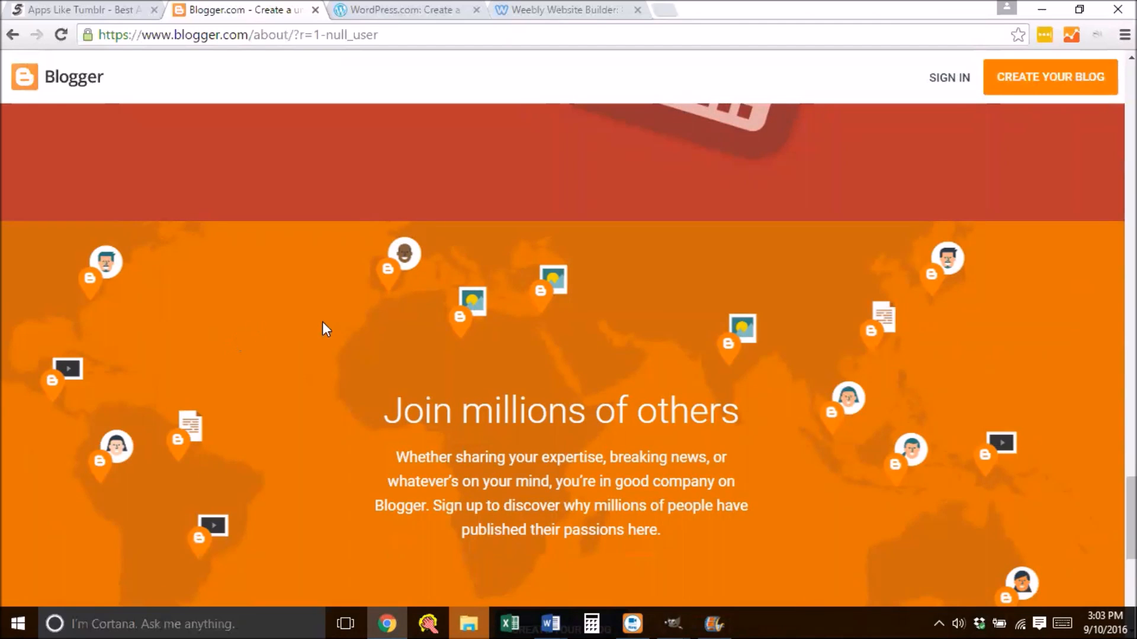
left_click(363, 9)
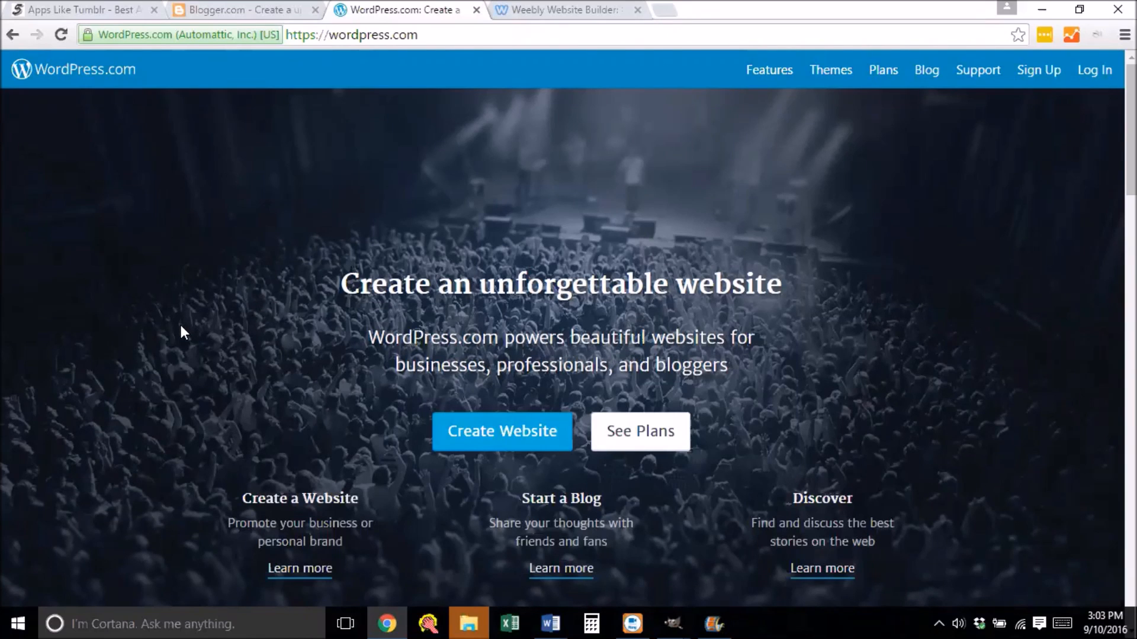
scroll(187, 326, "down", 3)
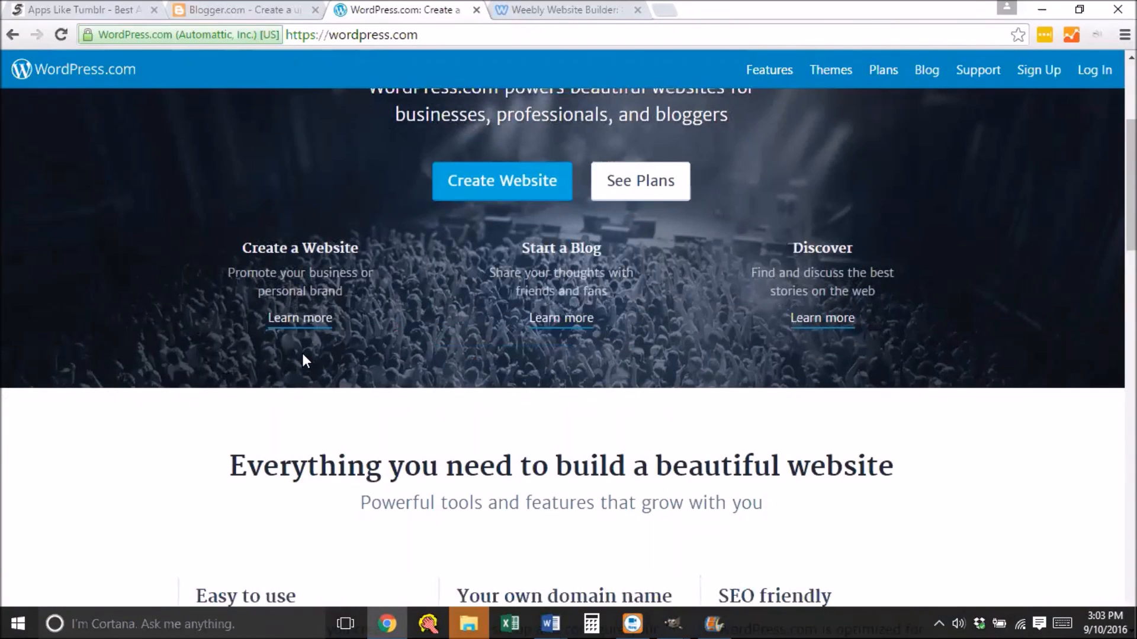
scroll(303, 360, "down", 2)
scroll(303, 360, "down", 1)
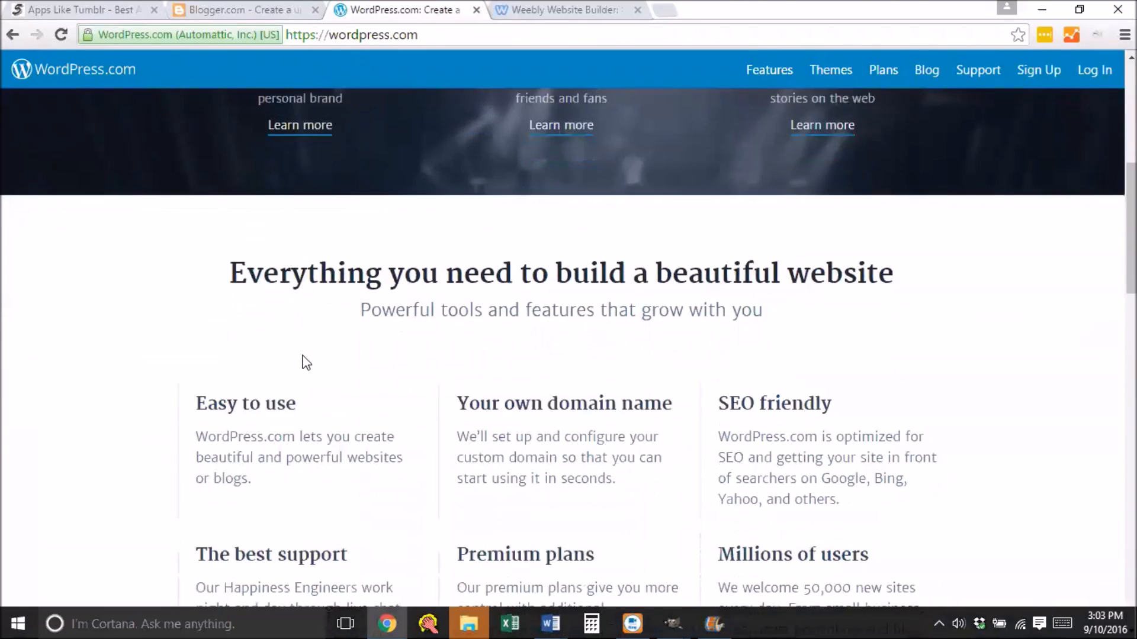
scroll(303, 360, "down", 2)
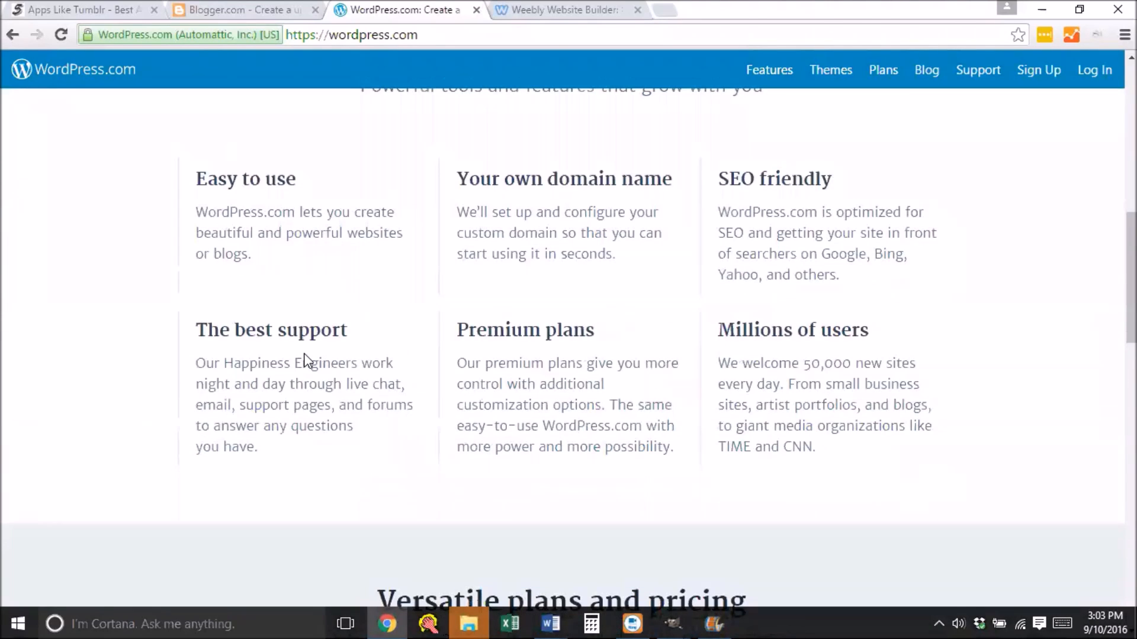
scroll(305, 355, "down", 3)
scroll(306, 356, "down", 1)
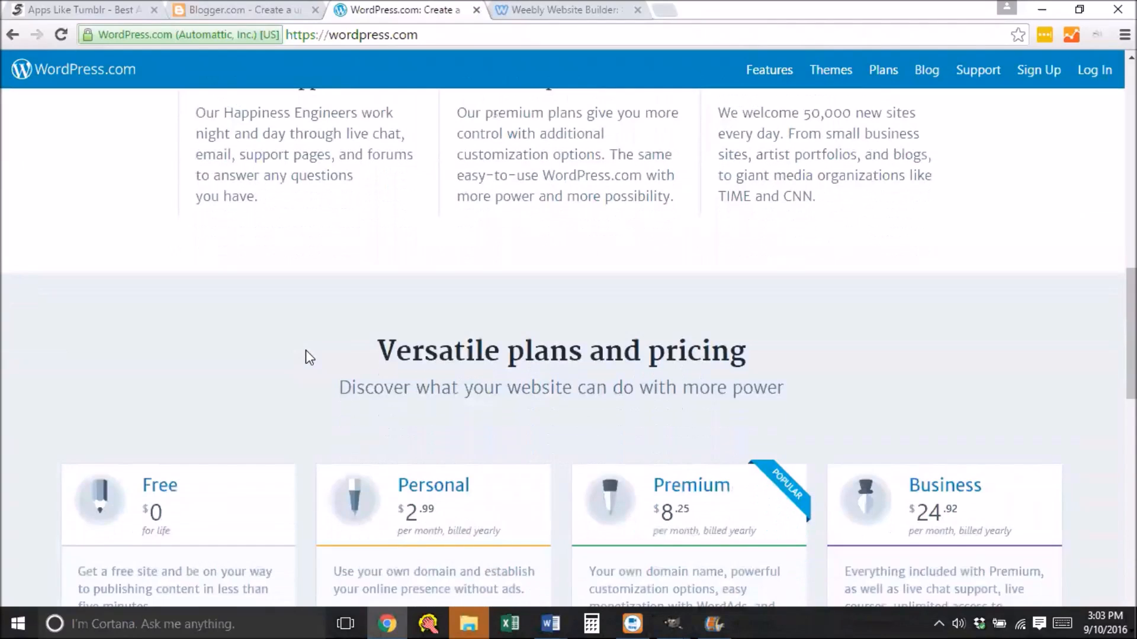
scroll(305, 356, "down", 2)
scroll(306, 356, "up", 4)
scroll(306, 356, "up", 4)
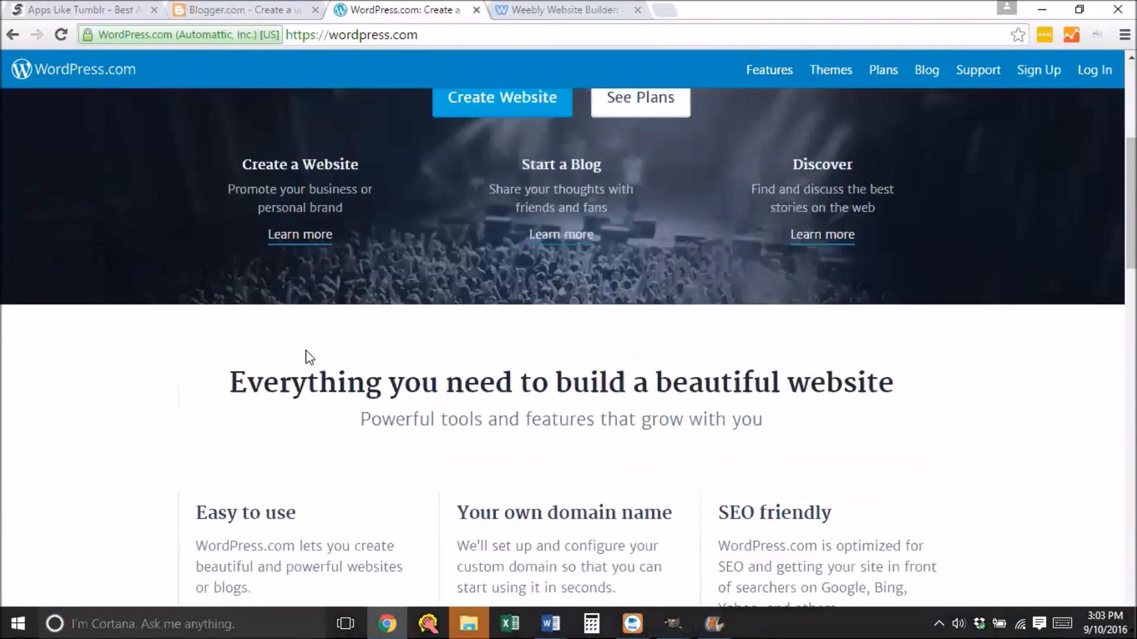
scroll(306, 355, "down", 5)
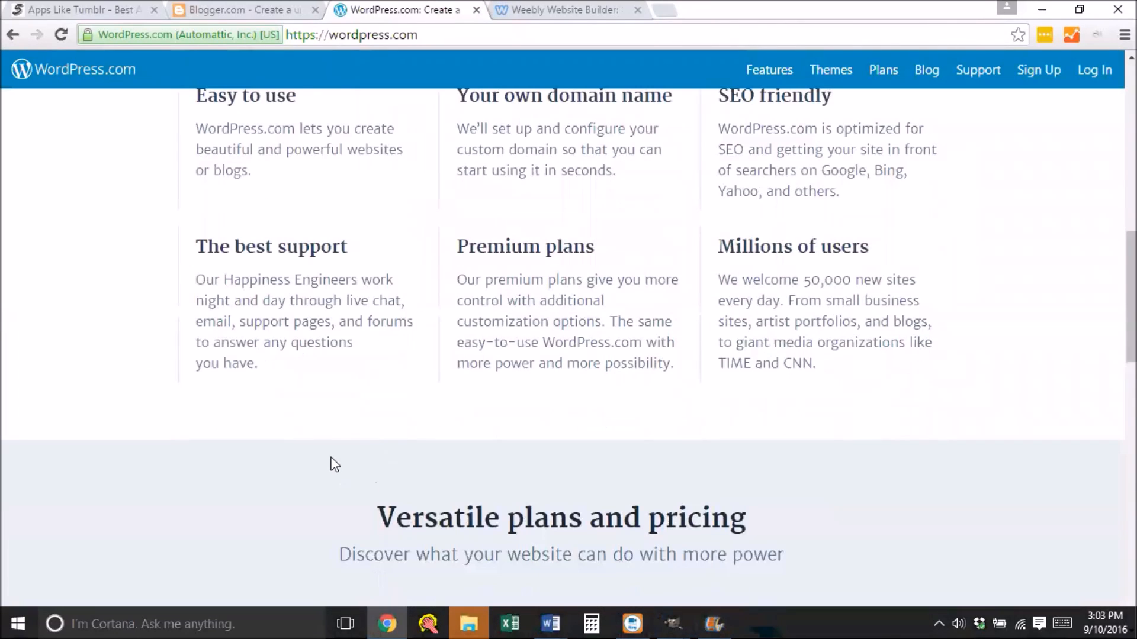
scroll(334, 464, "down", 3)
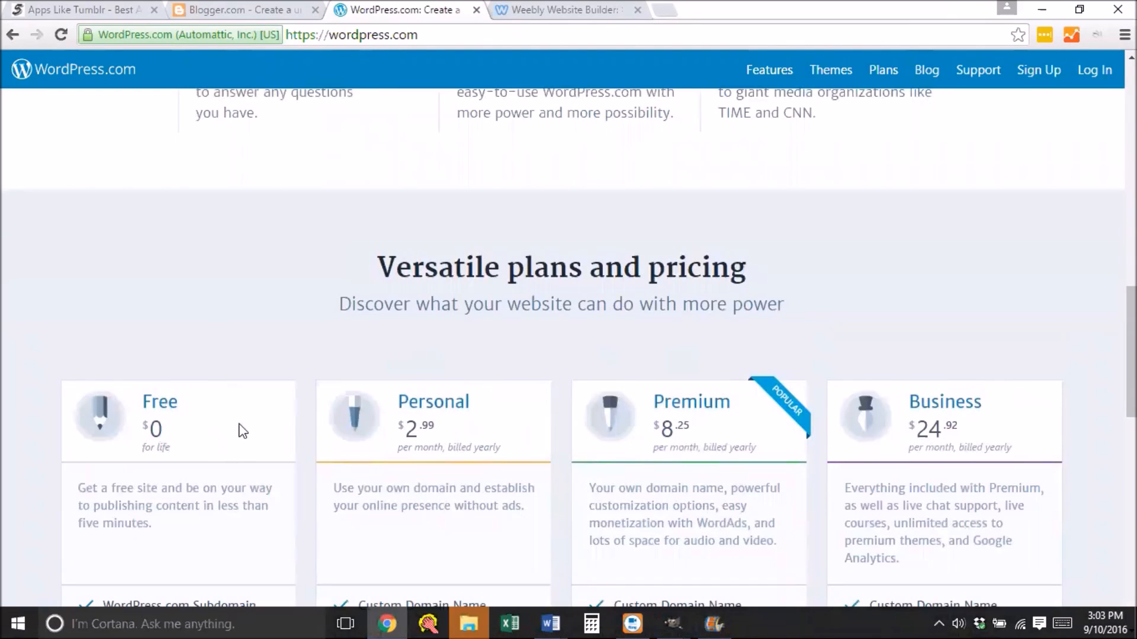
scroll(531, 414, "down", 5)
scroll(531, 415, "down", 4)
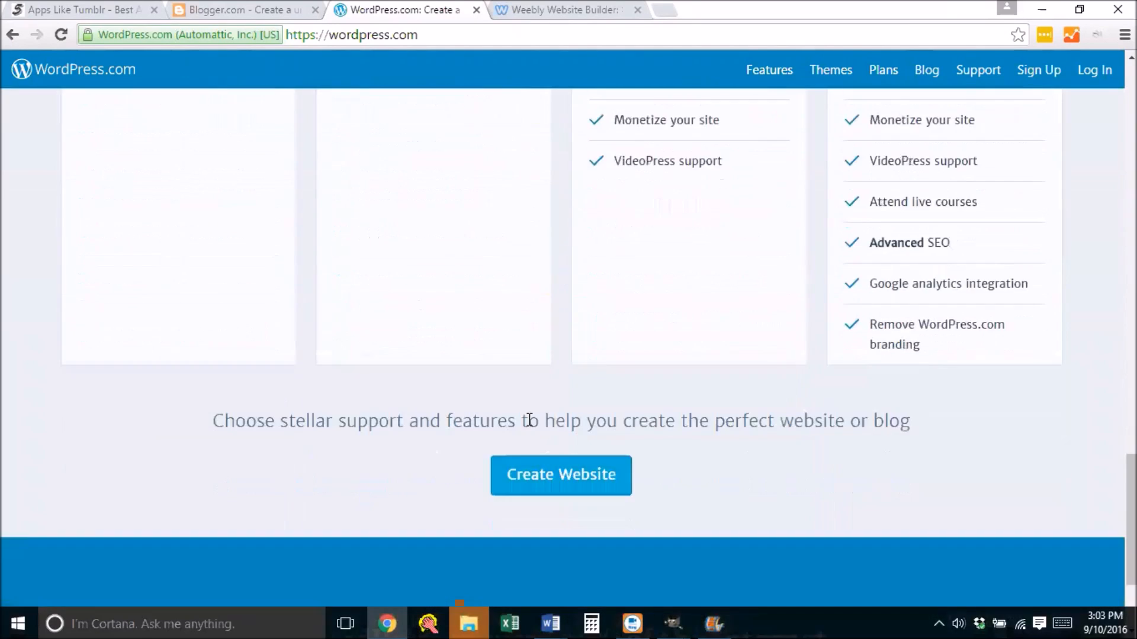
scroll(531, 415, "down", 3)
scroll(531, 415, "up", 12)
scroll(532, 419, "up", 5)
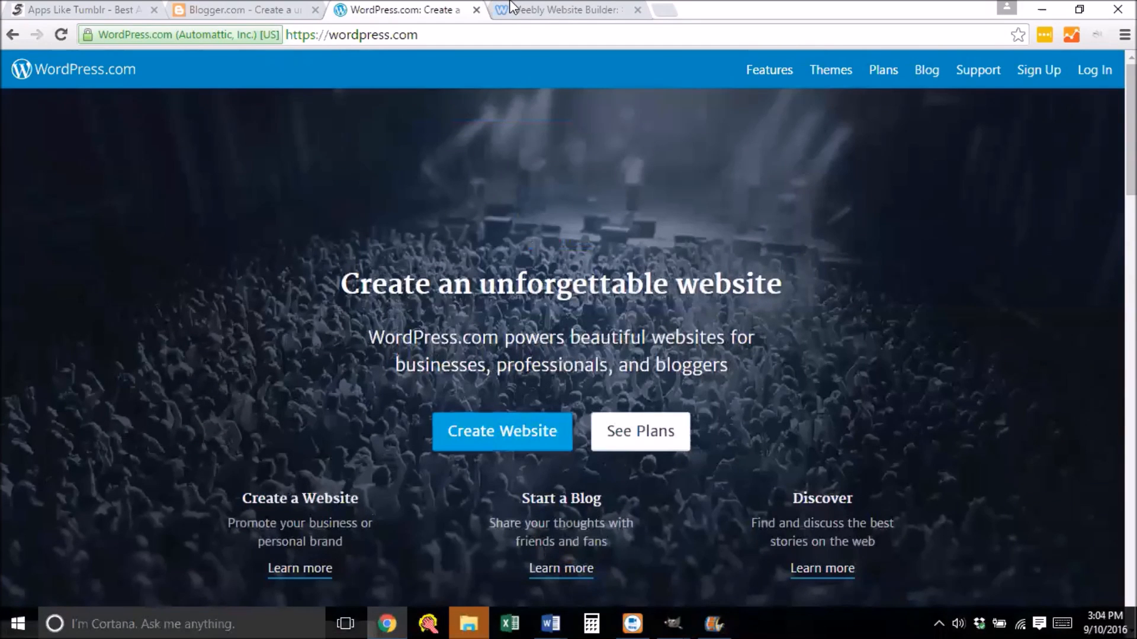
- On the Weebly home page, view the Online Store, Personal and Events theme categories
left_click(560, 9)
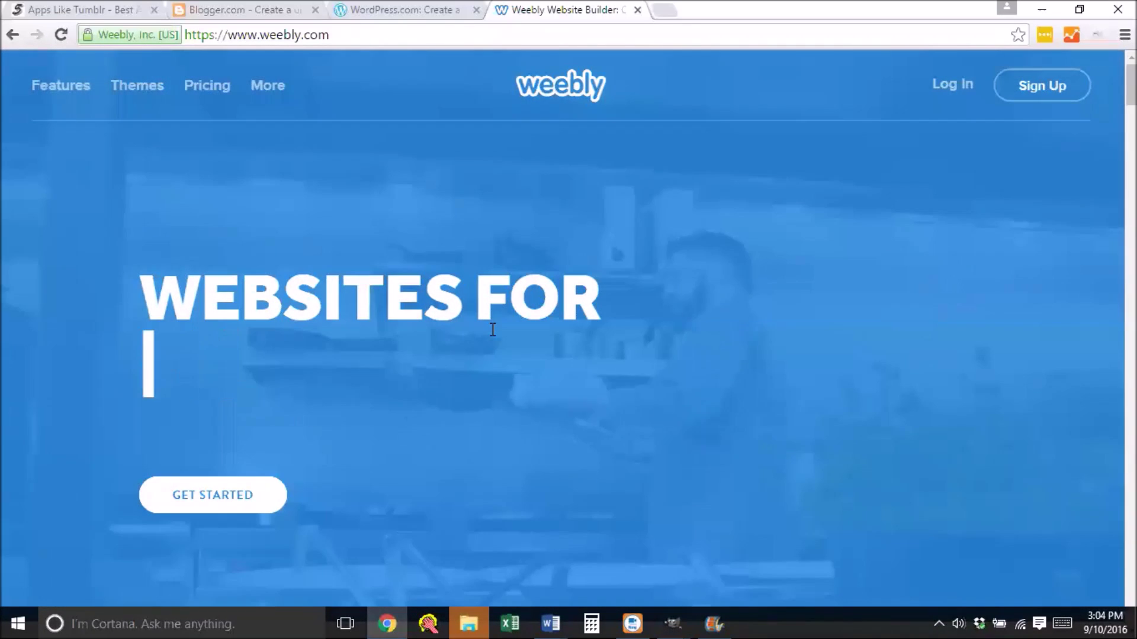
scroll(491, 328, "down", 4)
scroll(492, 328, "down", 4)
scroll(491, 328, "down", 2)
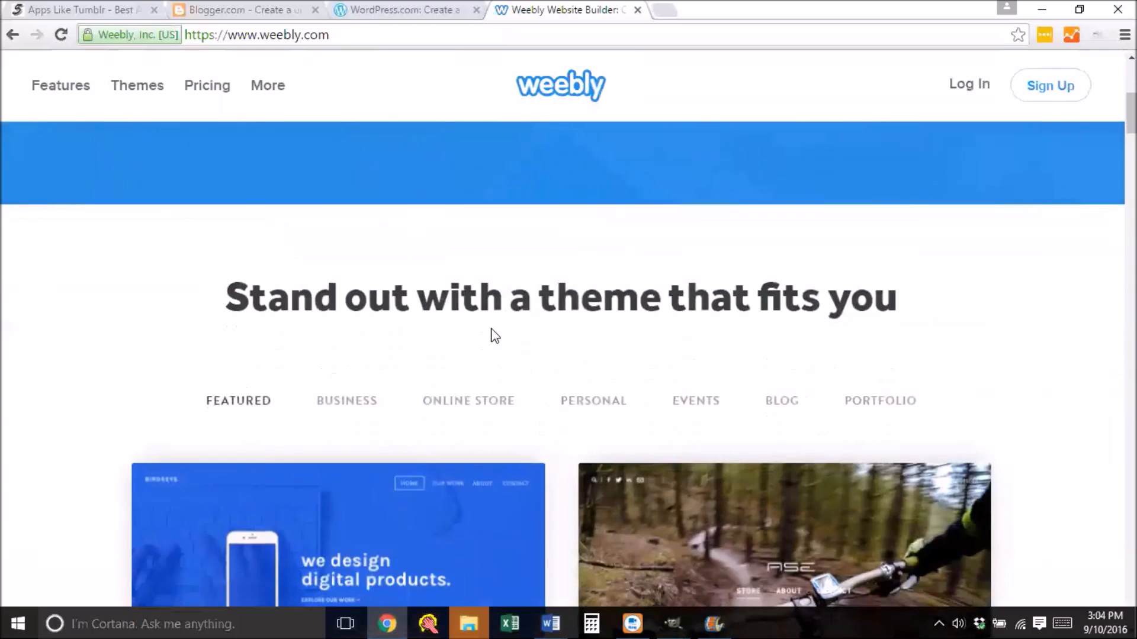
scroll(491, 327, "down", 2)
scroll(491, 327, "down", 4)
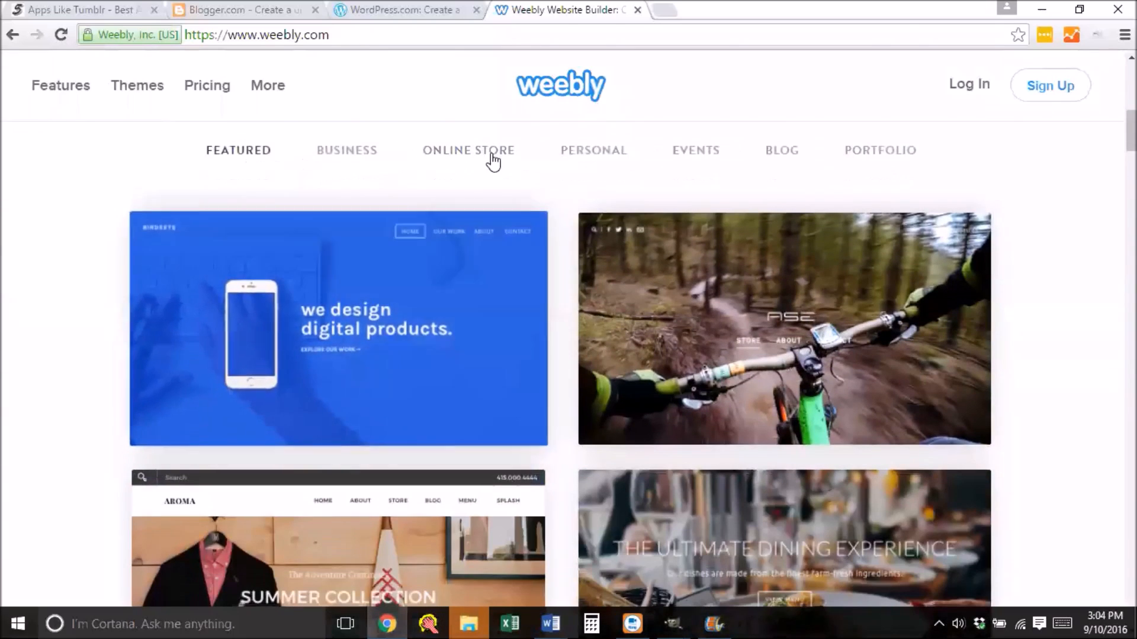
left_click(469, 150)
left_click(603, 155)
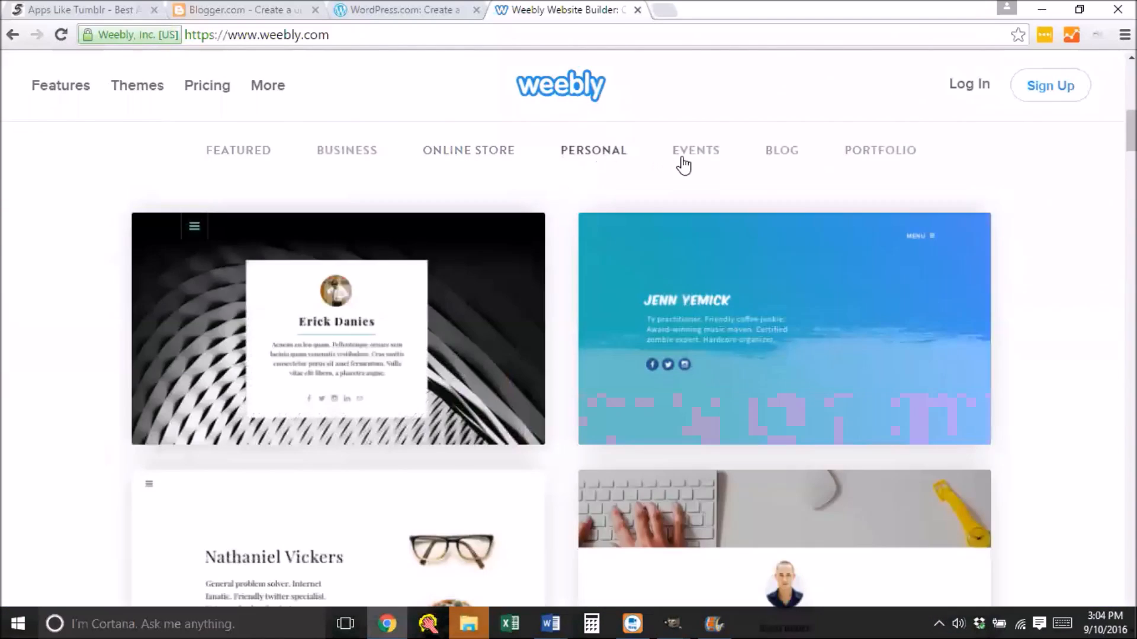
left_click(695, 151)
scroll(595, 303, "down", 3)
scroll(595, 302, "down", 3)
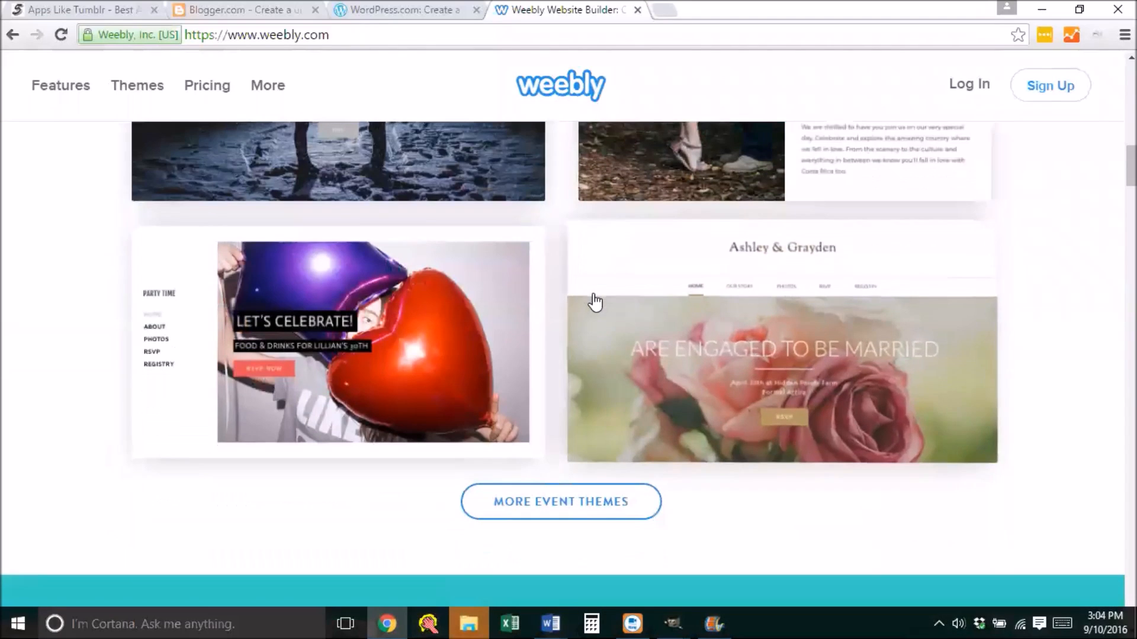
scroll(595, 302, "down", 3)
scroll(595, 302, "down", 2)
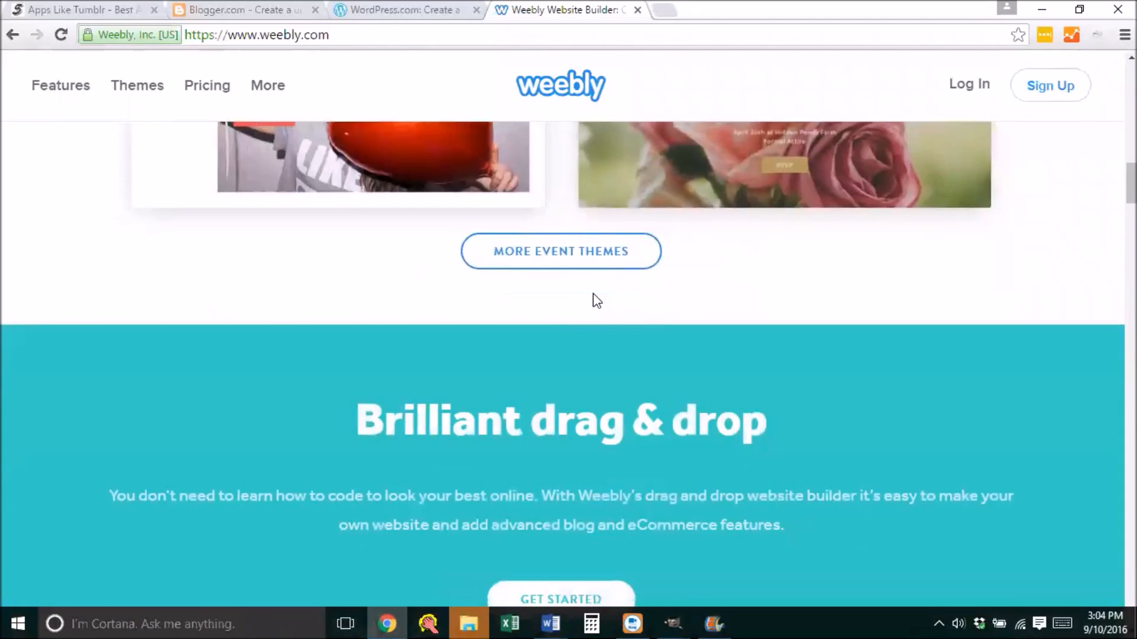
scroll(596, 299, "down", 3)
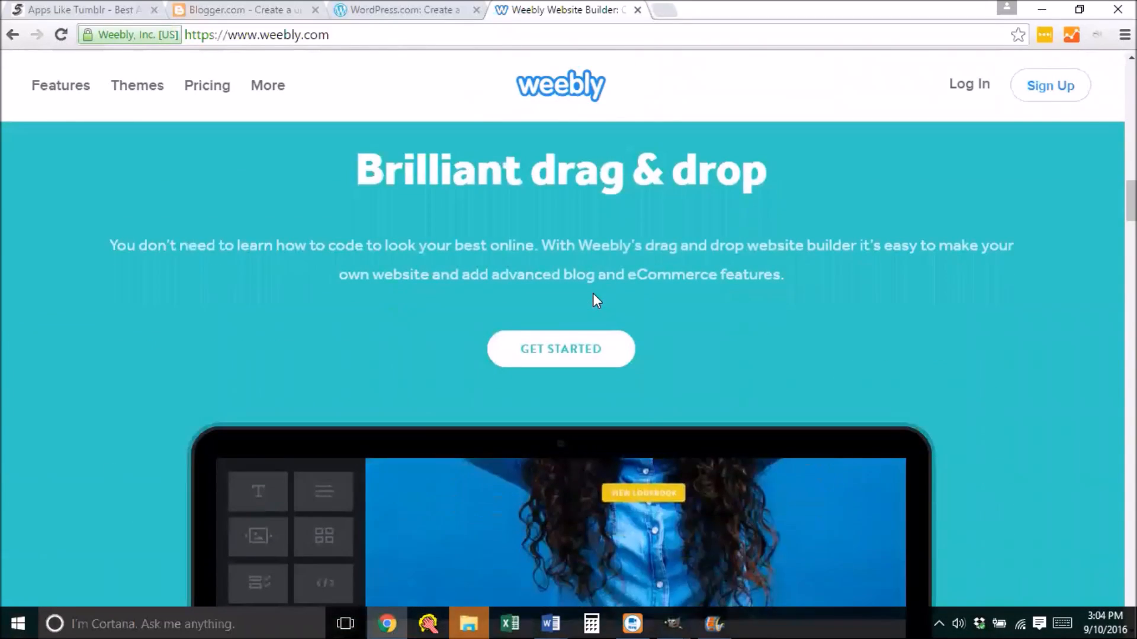
scroll(593, 294, "down", 3)
scroll(592, 293, "down", 3)
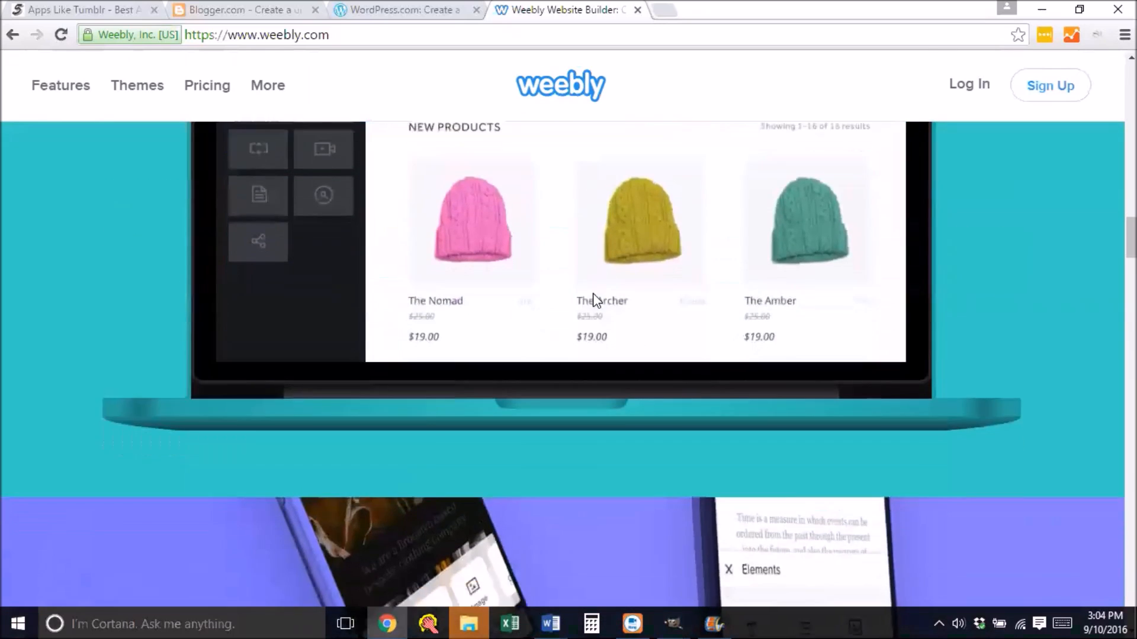
scroll(592, 293, "down", 4)
scroll(593, 293, "down", 4)
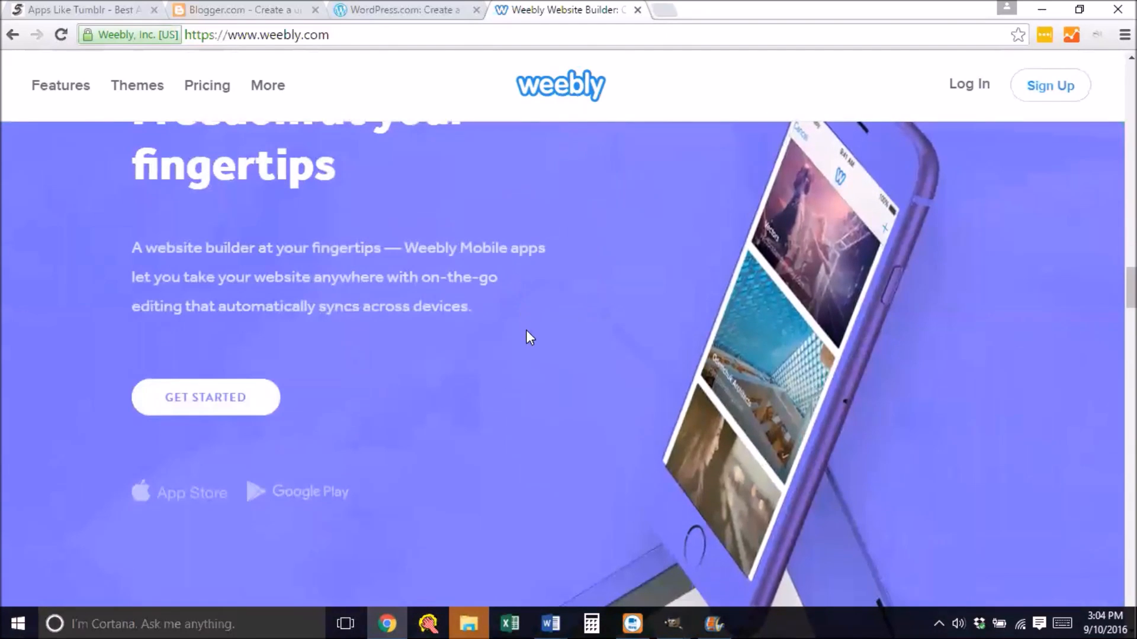
scroll(538, 319, "down", 4)
scroll(538, 318, "down", 3)
scroll(537, 318, "down", 4)
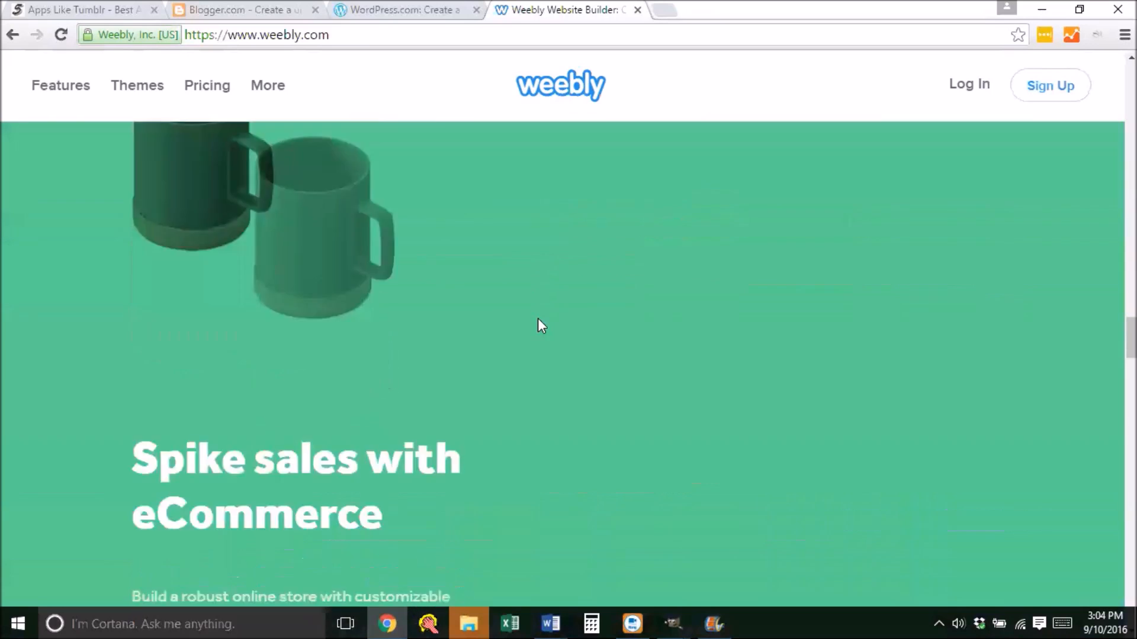
scroll(538, 318, "down", 2)
scroll(451, 352, "down", 5)
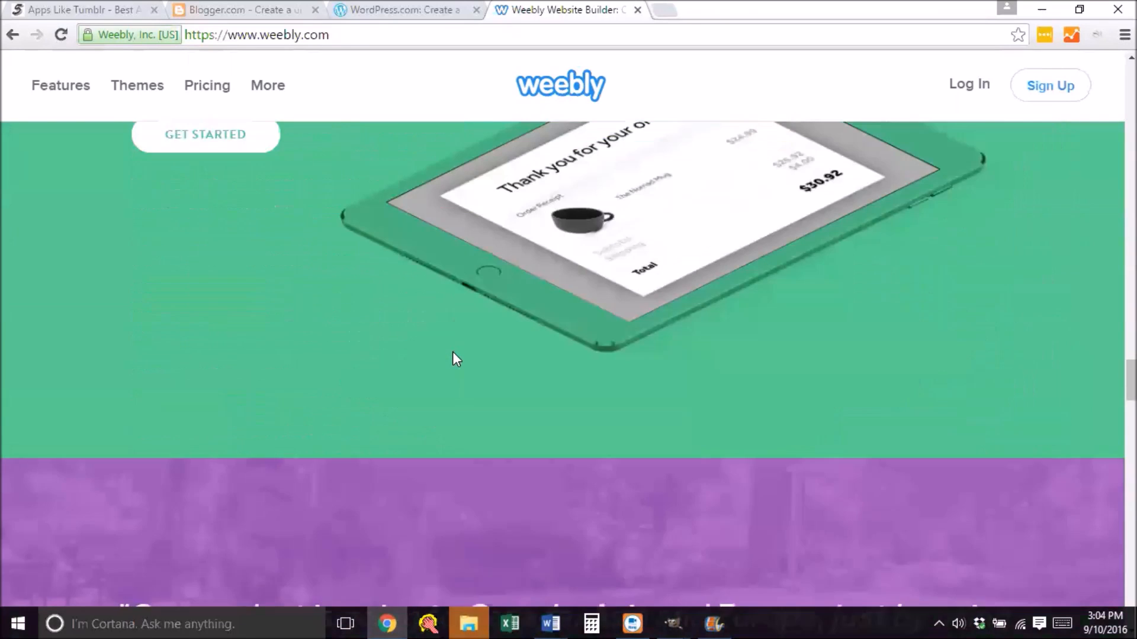
scroll(452, 352, "down", 5)
scroll(451, 352, "down", 4)
scroll(452, 352, "down", 4)
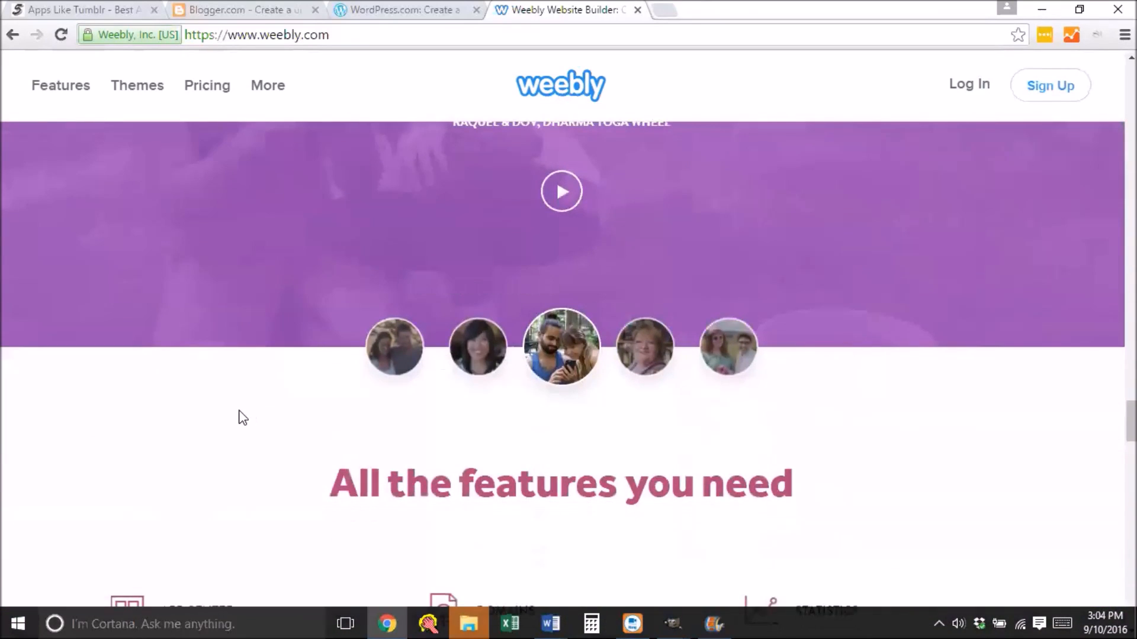
scroll(241, 419, "up", 10)
scroll(239, 410, "up", 5)
scroll(238, 410, "up", 5)
scroll(228, 406, "up", 5)
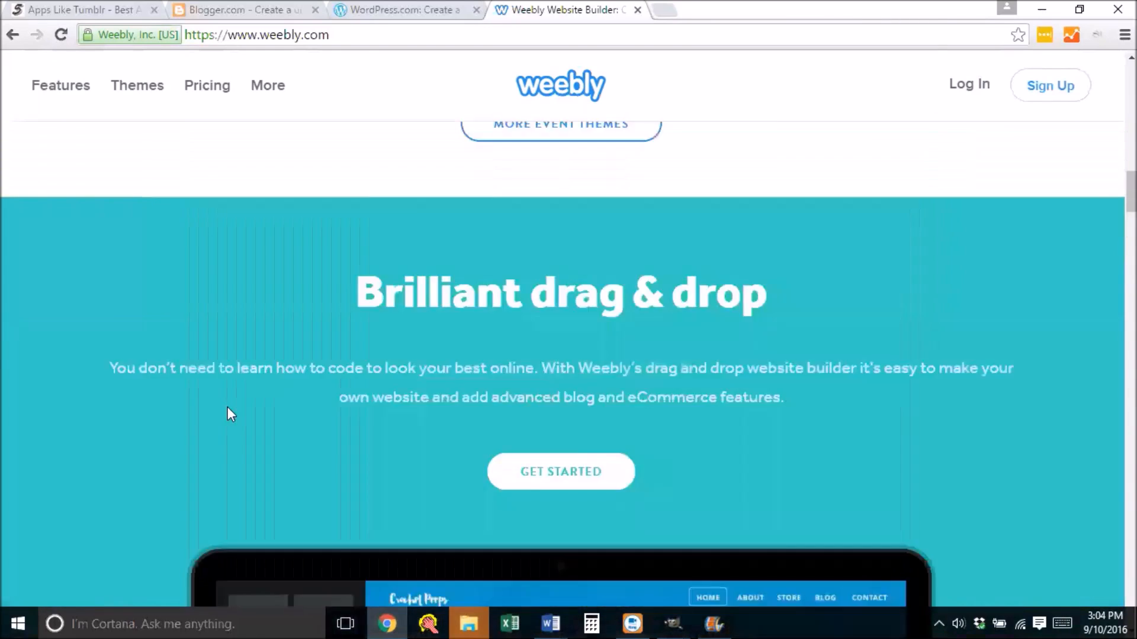
scroll(228, 407, "up", 5)
scroll(228, 414, "up", 3)
scroll(228, 412, "up", 5)
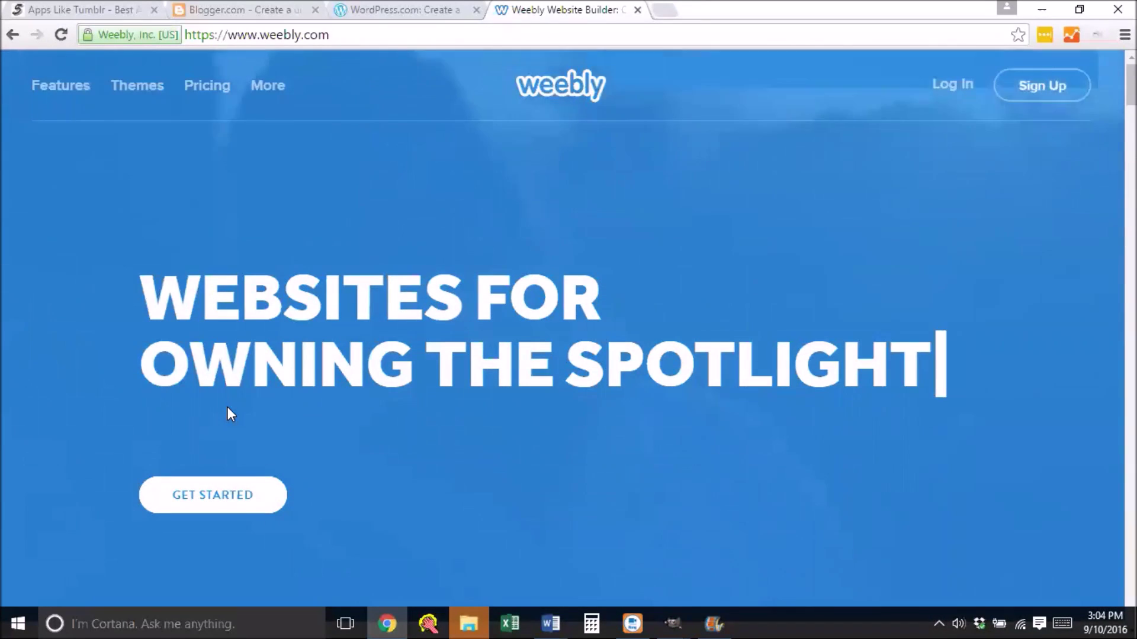